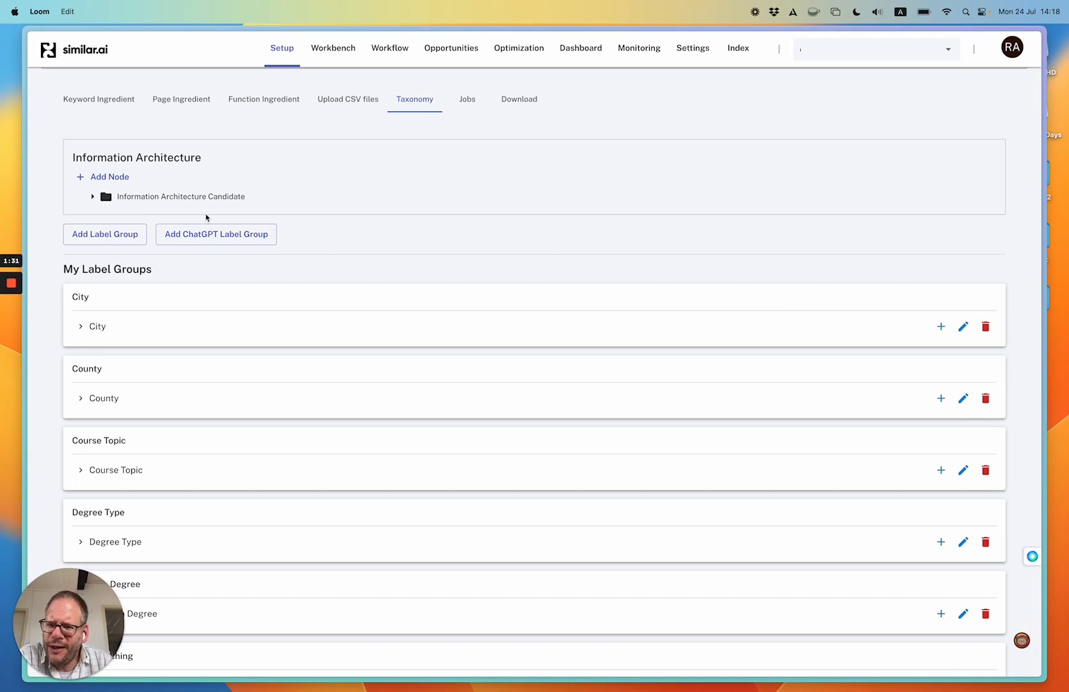
Start a new ChatGPT label group and name it "UK universities".
click(210, 236)
click(218, 234)
click(131, 122)
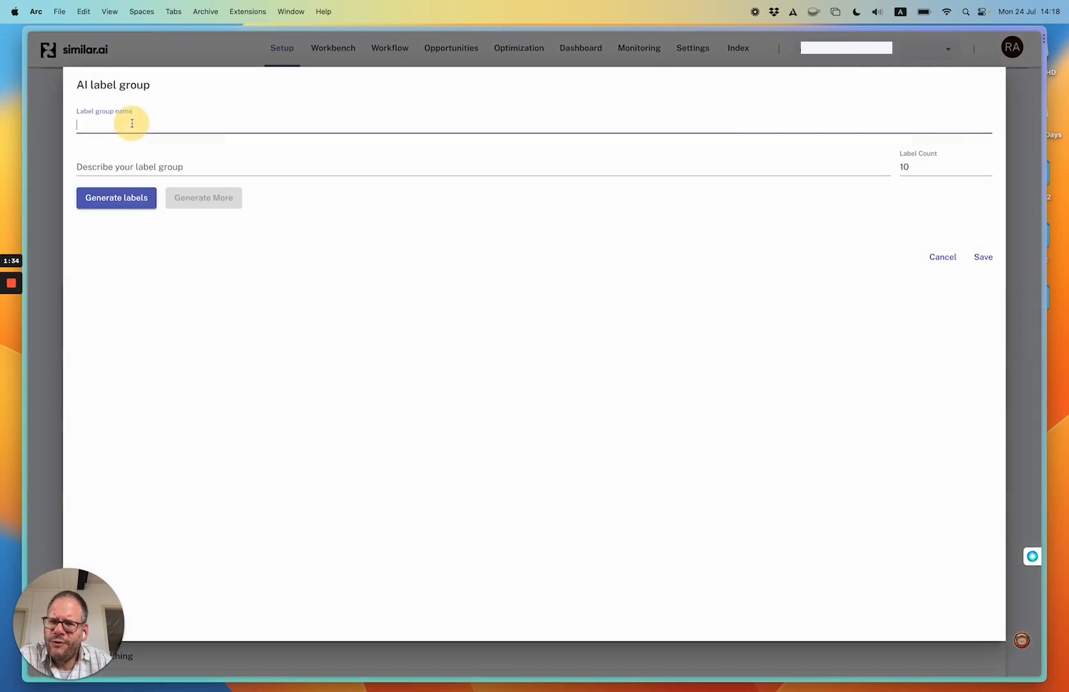
text(UK un)
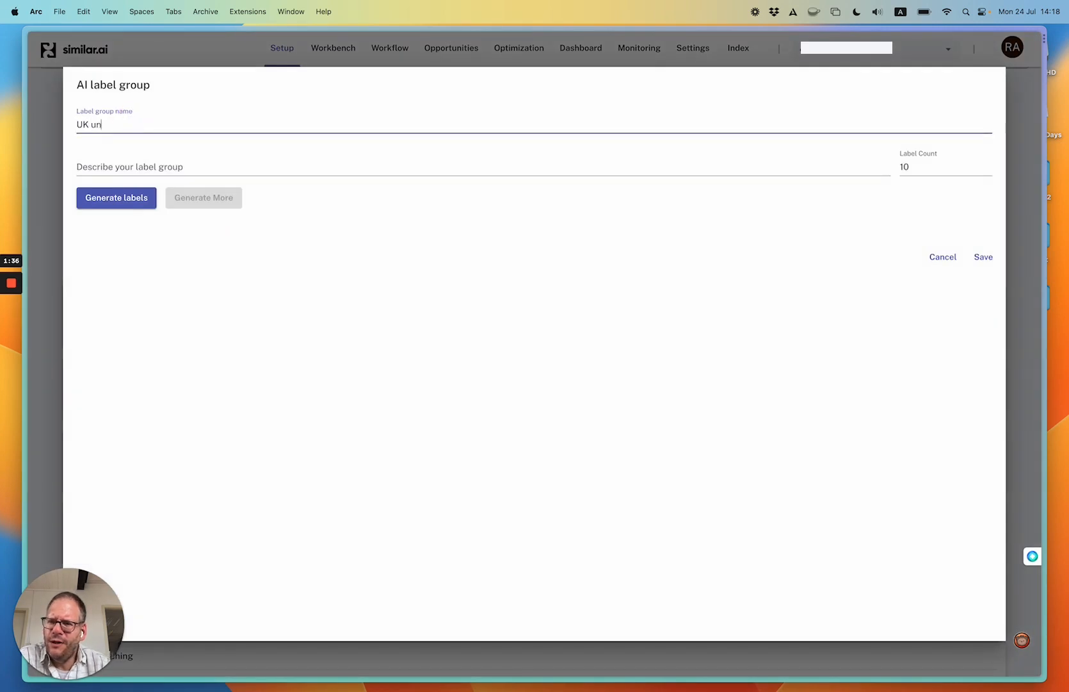
text(vivre)
key(BackSpace)
key(BackSpace)
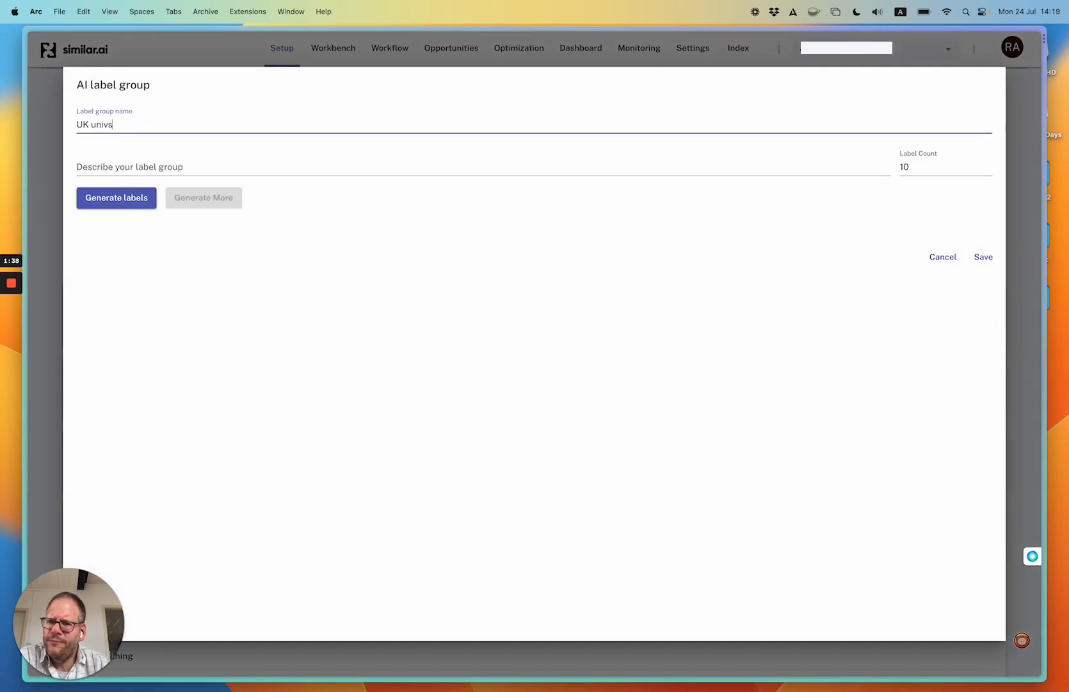
text(ersit)
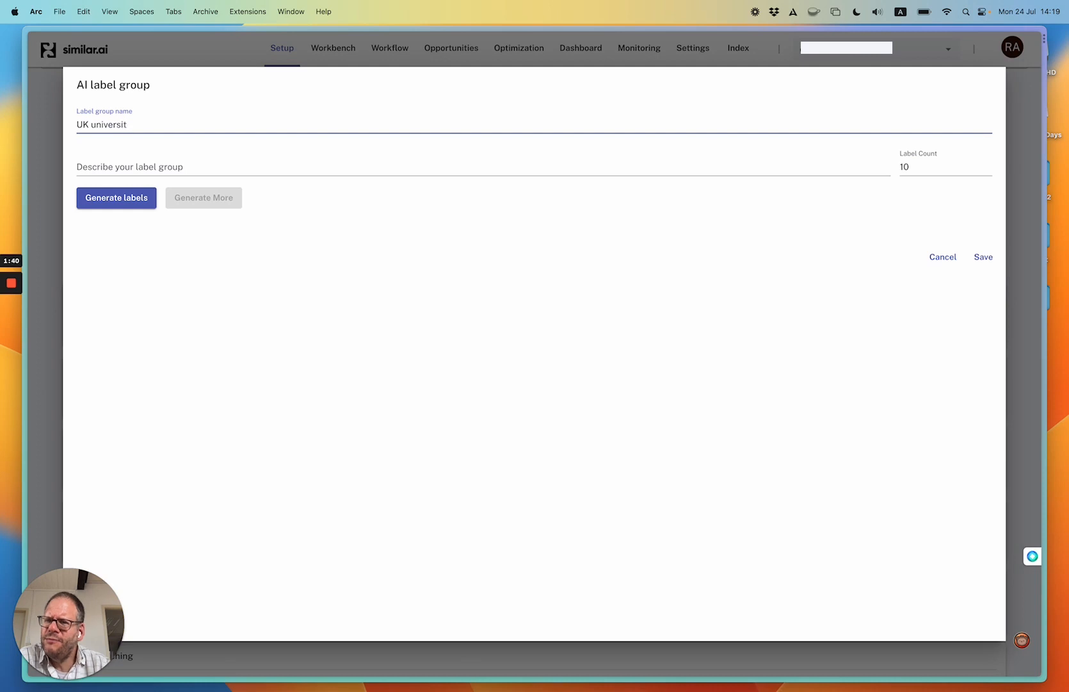
text(ies)
Describe the label group as "UK universities, such as Warwick University, Edinburgh University and UCL".
key(Tab)
text(UK u)
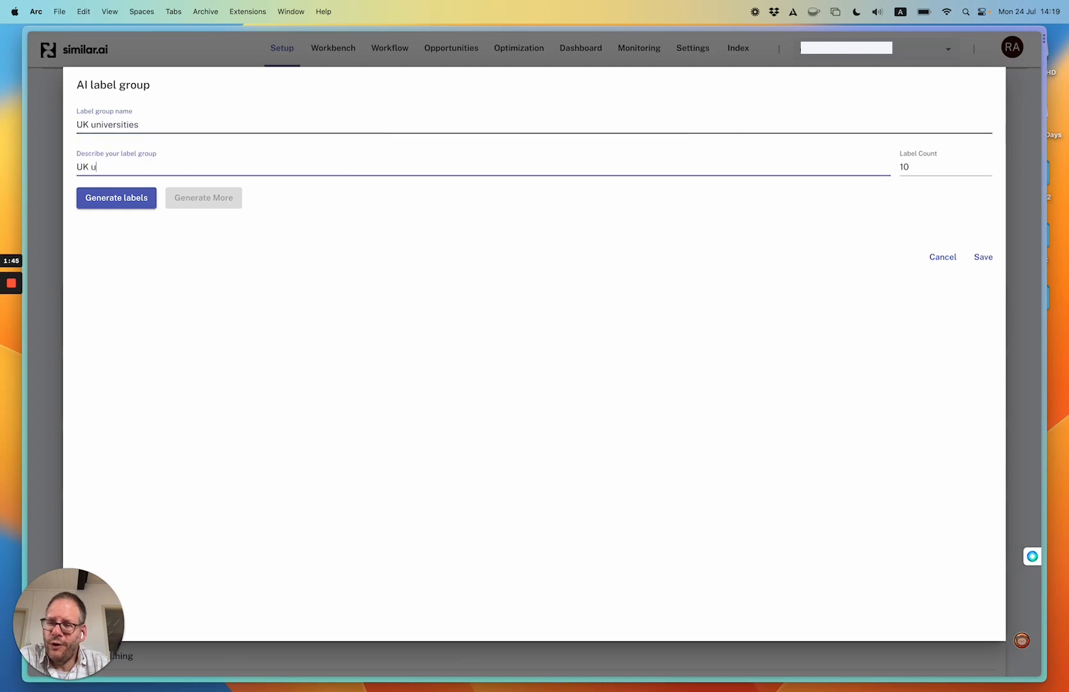
text(niversity)
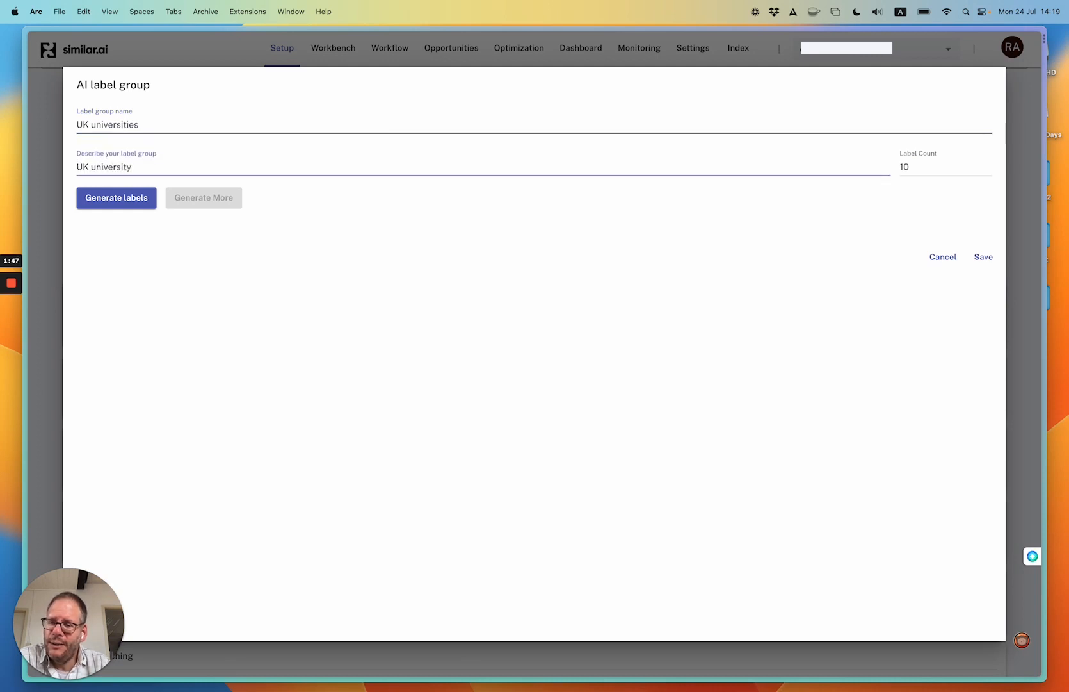
key(BackSpace)
text(ies, suc)
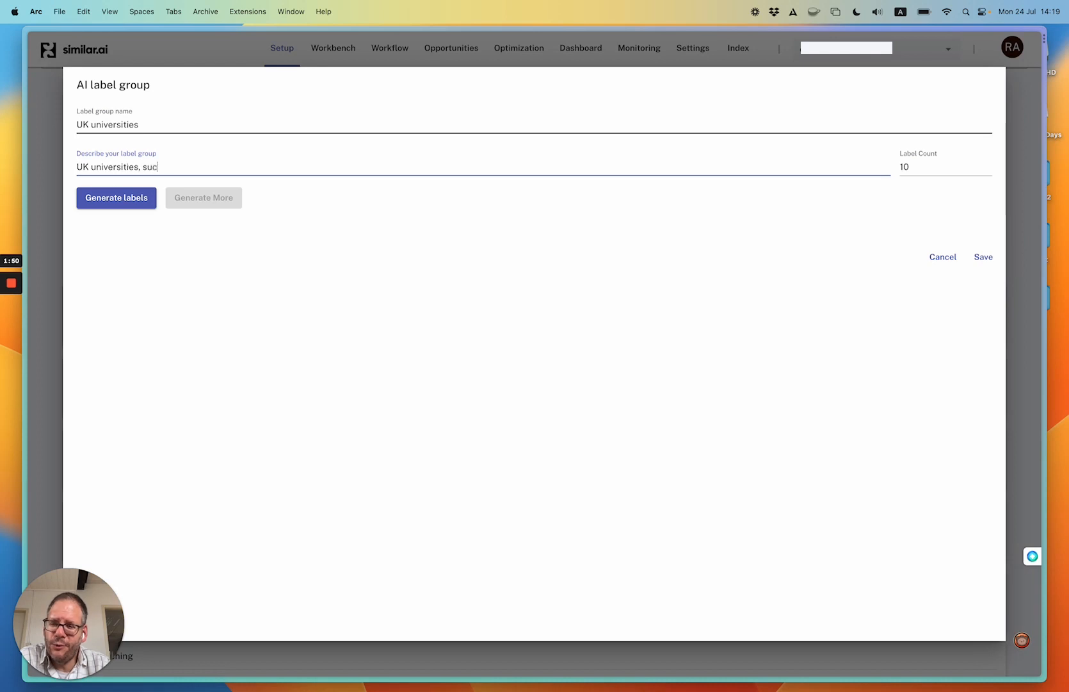
text(h as Warwick )
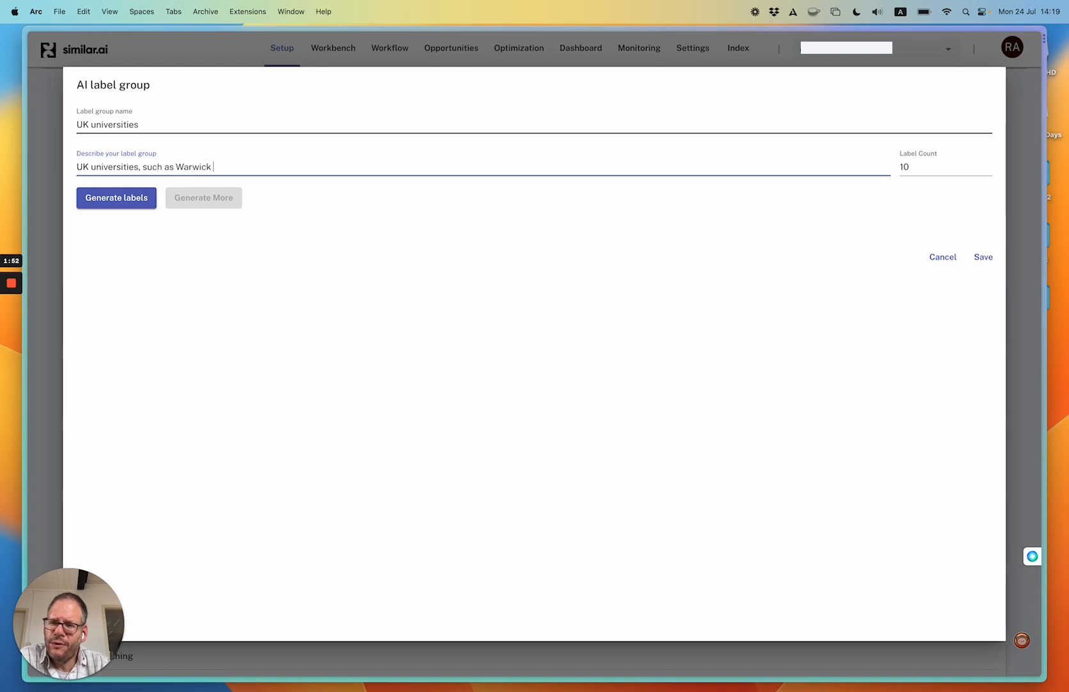
text(University, E)
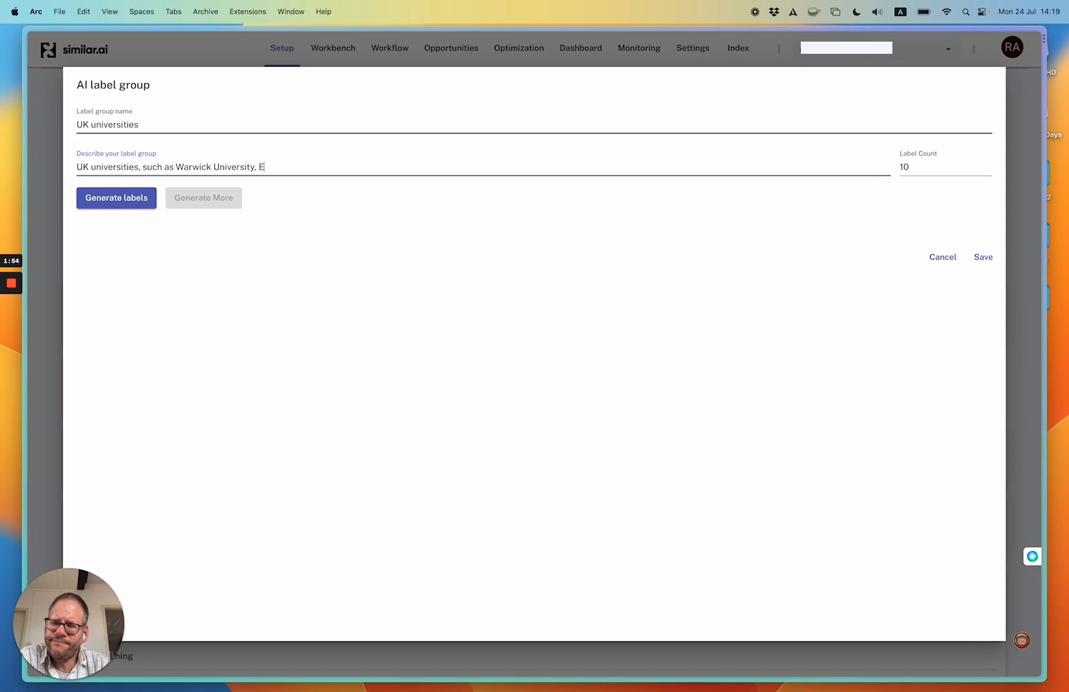
text(dinburgh )
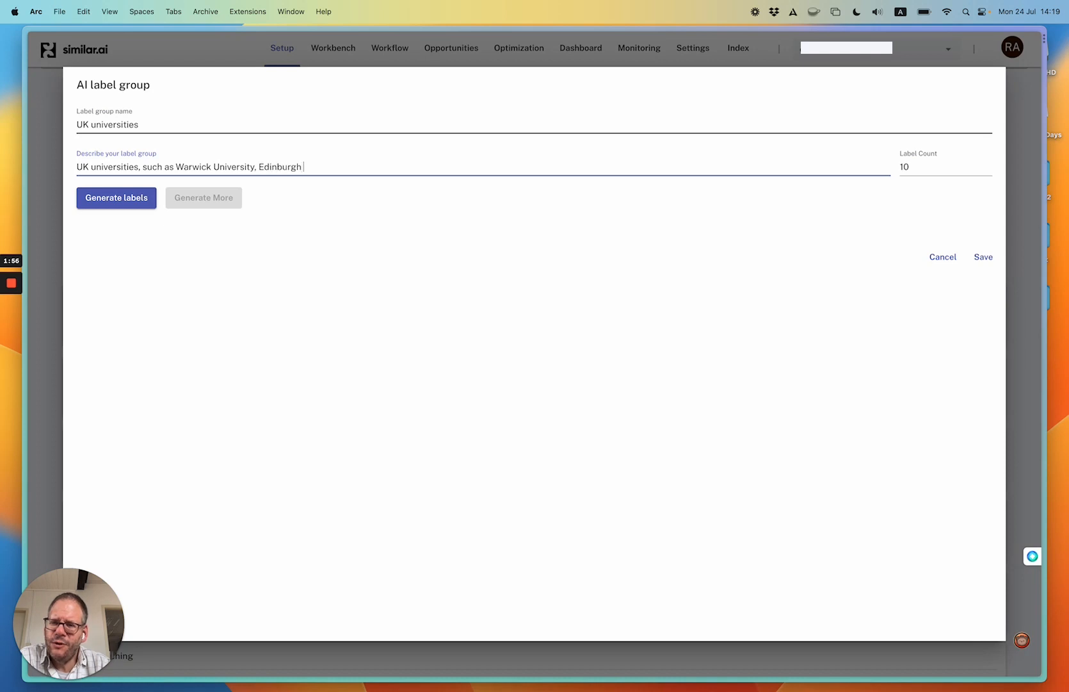
text(University)
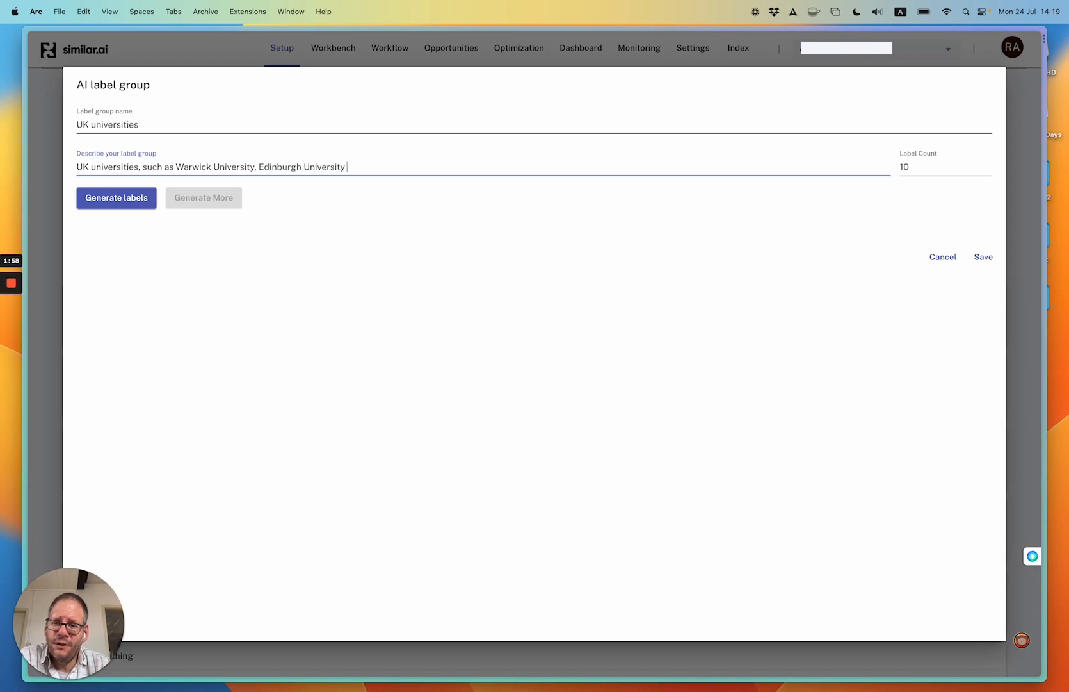
text( and UCL)
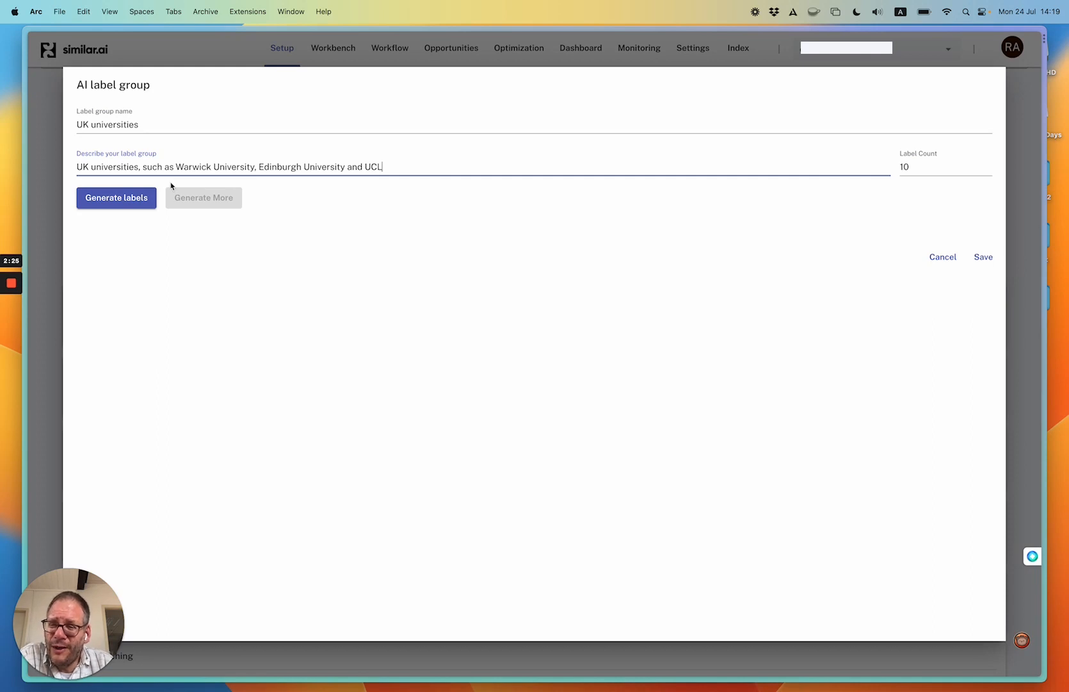
Generate labels from the description, generate more twice, and discard the label group without saving.
click(118, 200)
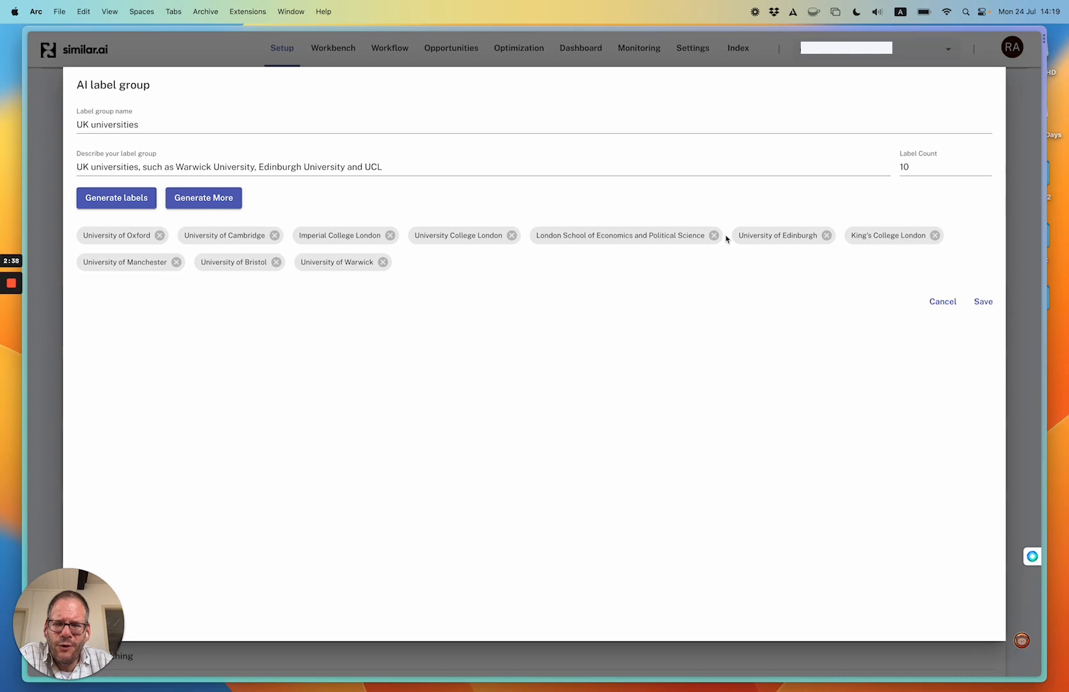
click(231, 198)
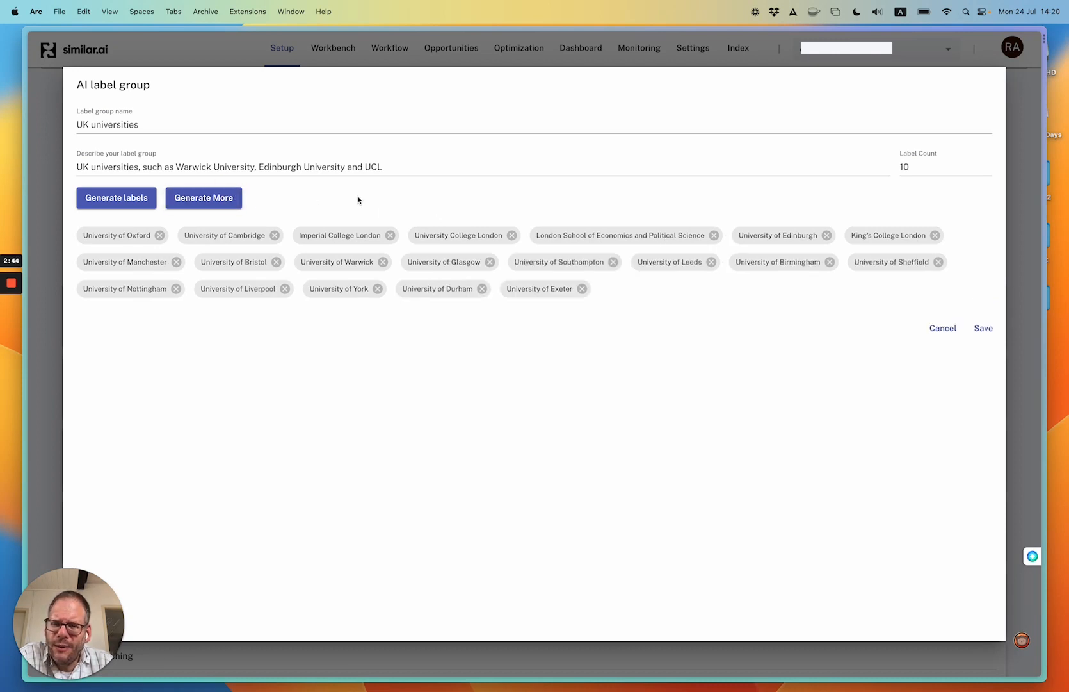
click(216, 199)
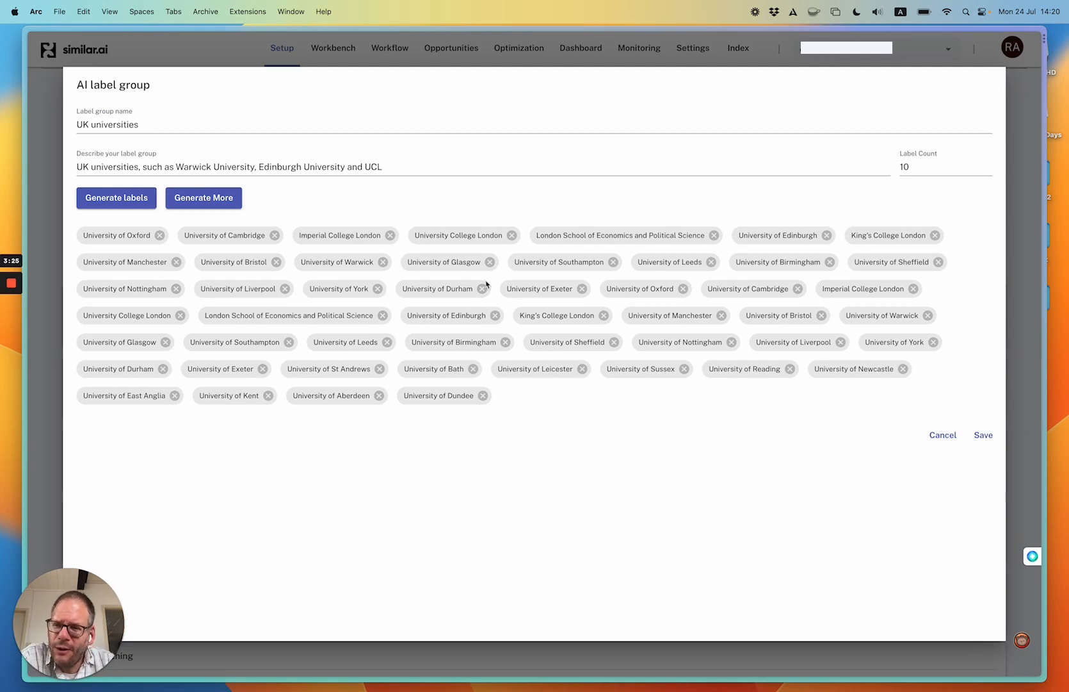
click(943, 435)
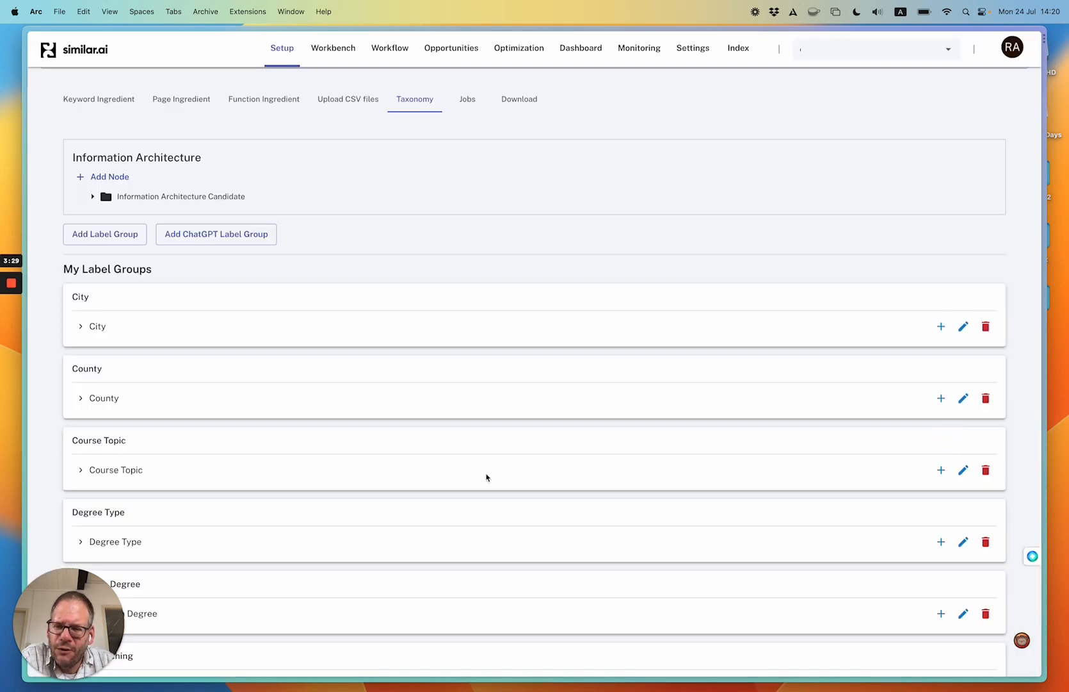
Expand the existing UK unis label group and examine the university labels it contains.
scroll(486, 477, down, 5)
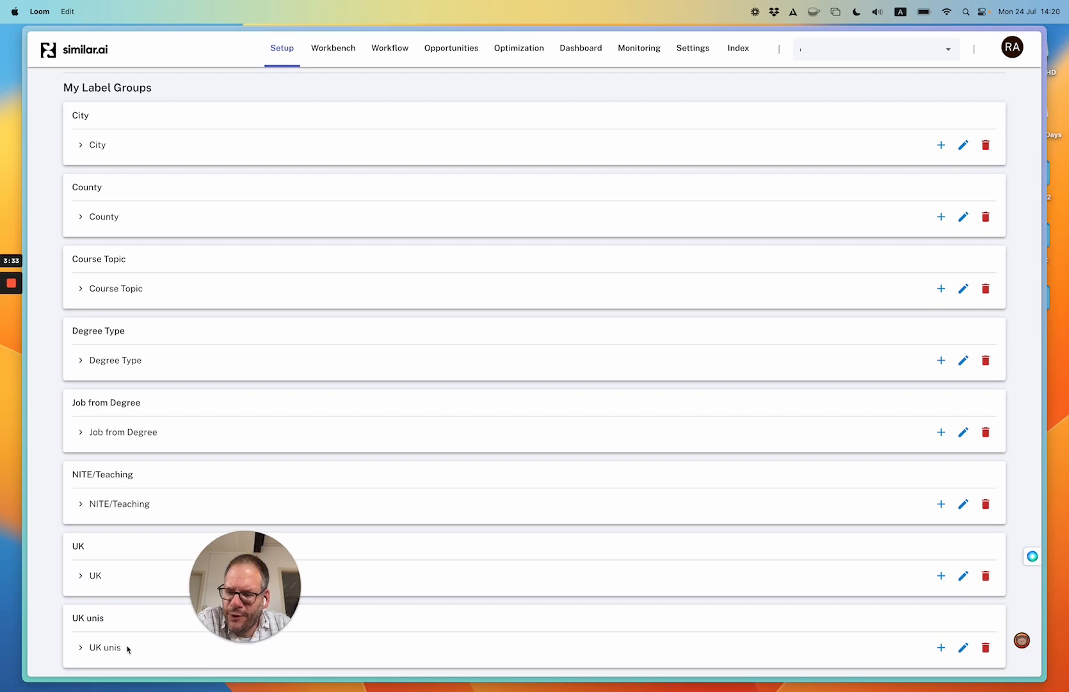
click(82, 648)
scroll(370, 327, down, 5)
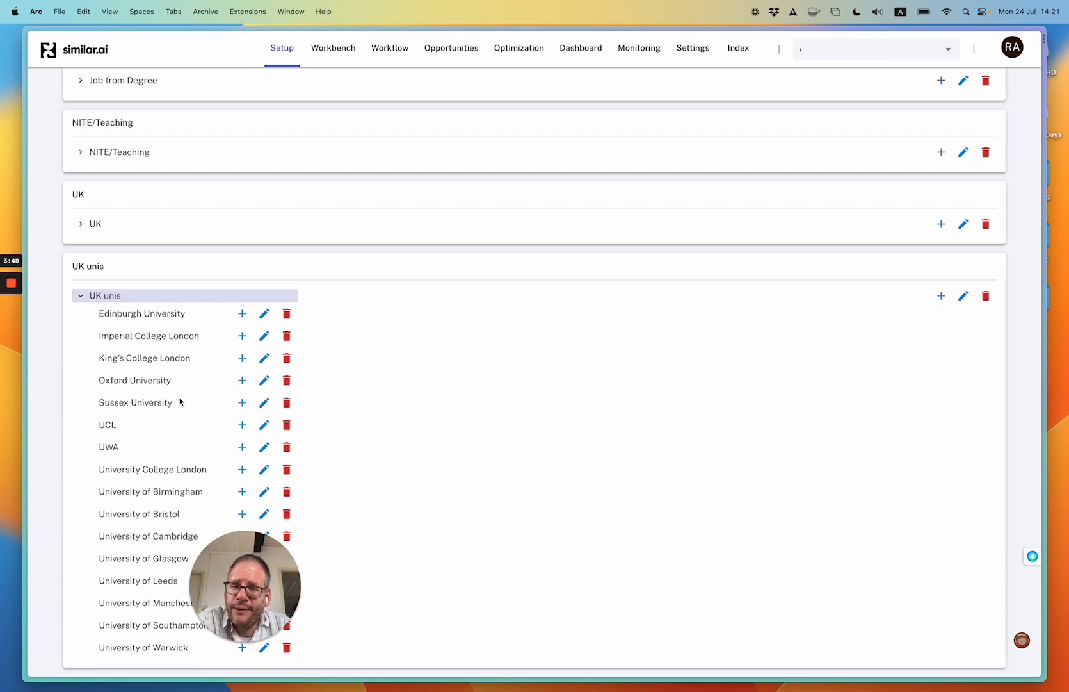
Create a keyword ingredient with Labels as its source, using the UK unis label group.
scroll(180, 401, up, 7)
scroll(180, 402, up, 3)
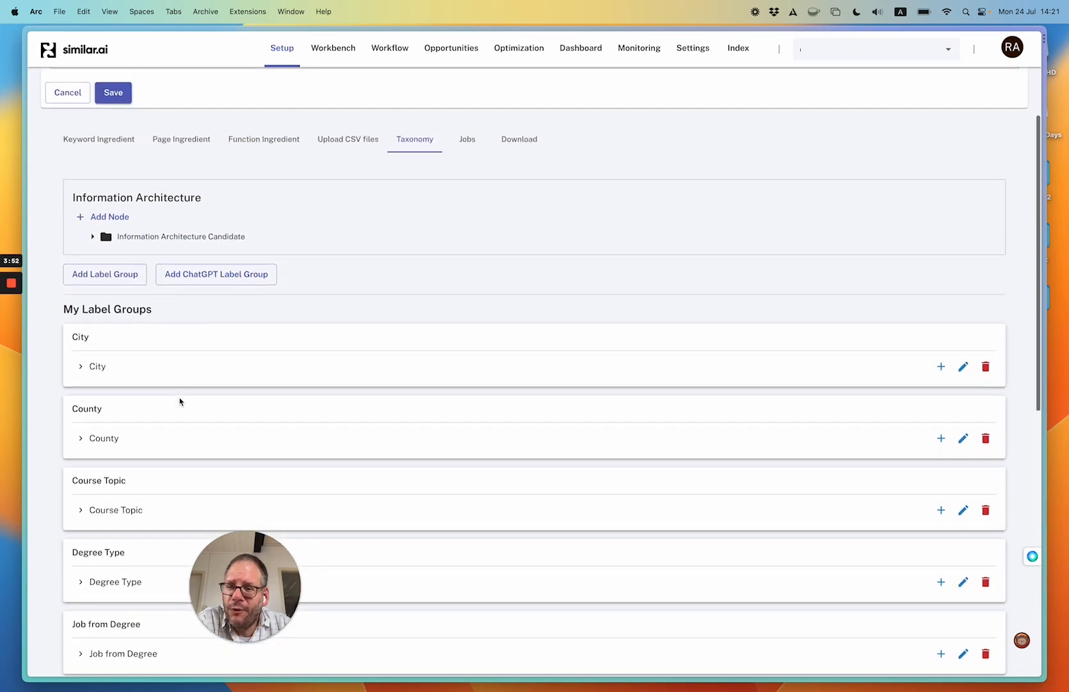
click(101, 136)
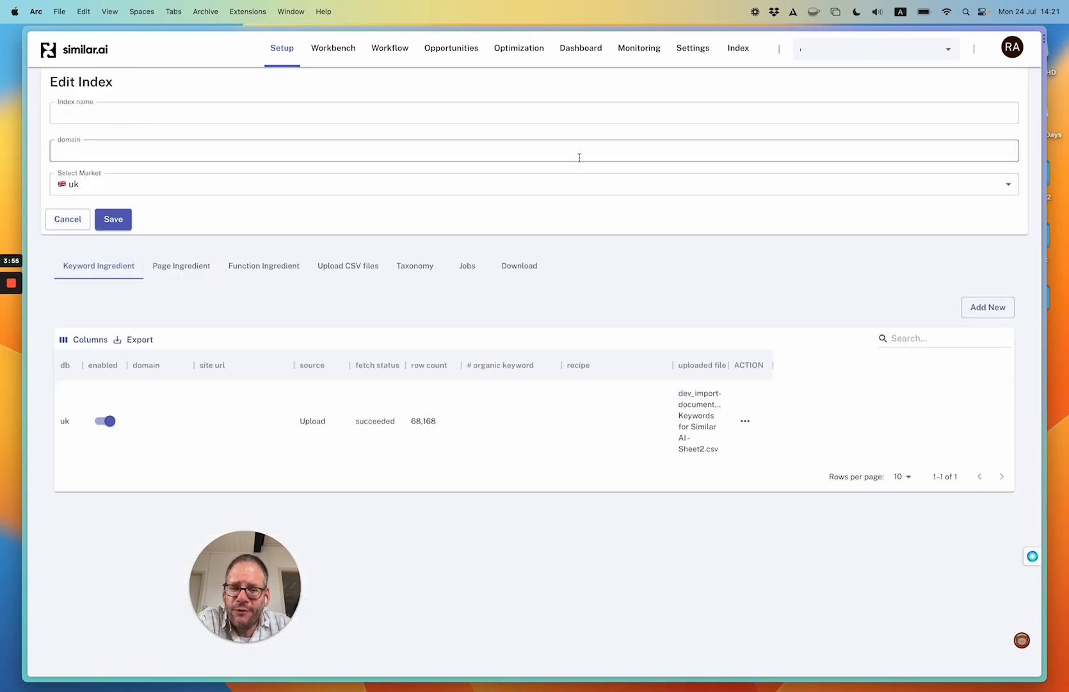
click(988, 306)
click(504, 289)
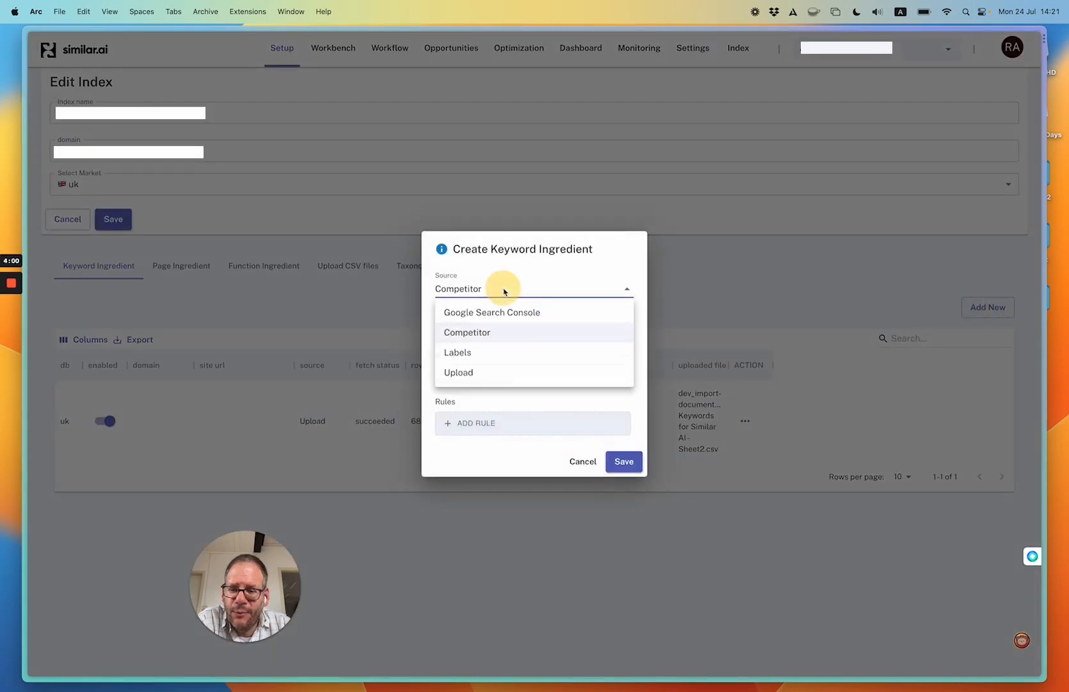
click(490, 359)
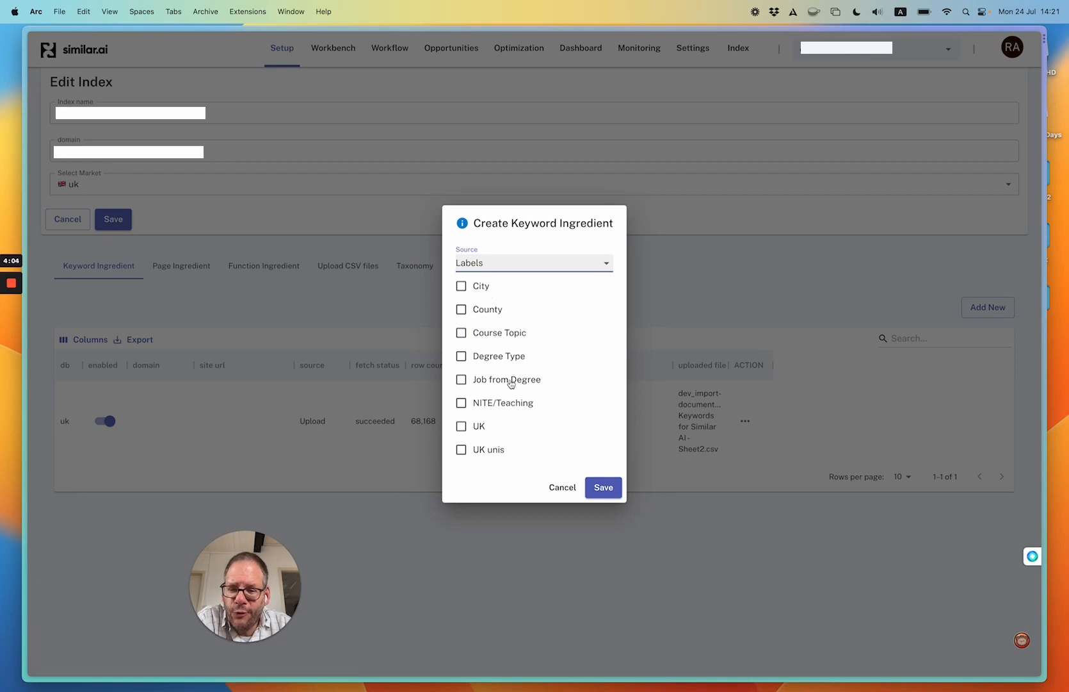
click(487, 448)
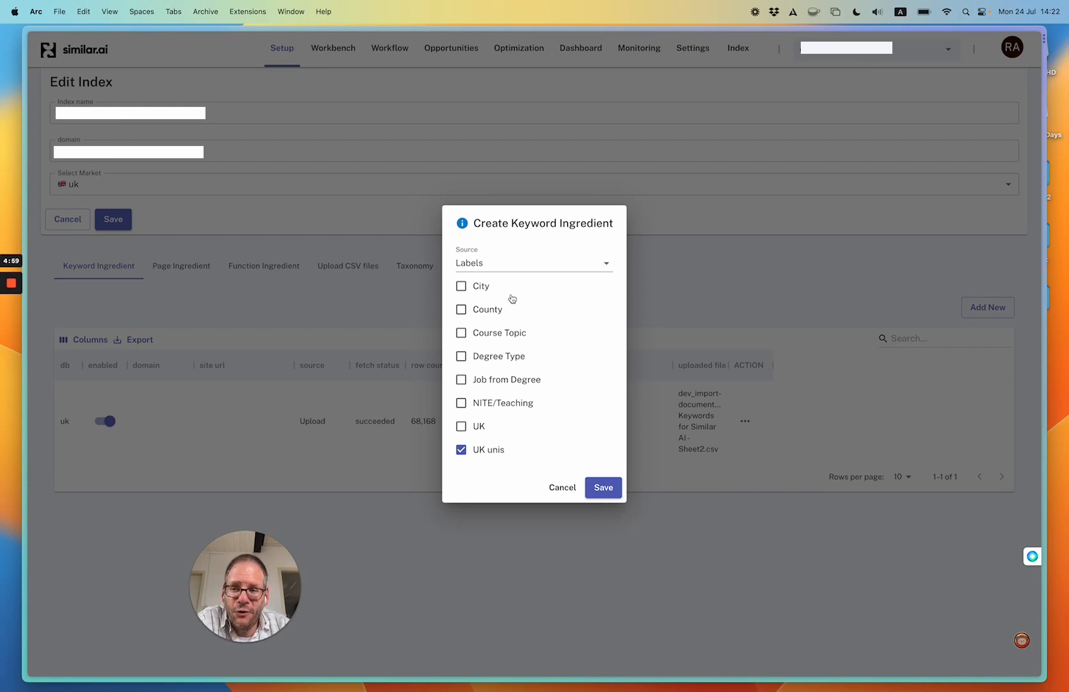
click(607, 490)
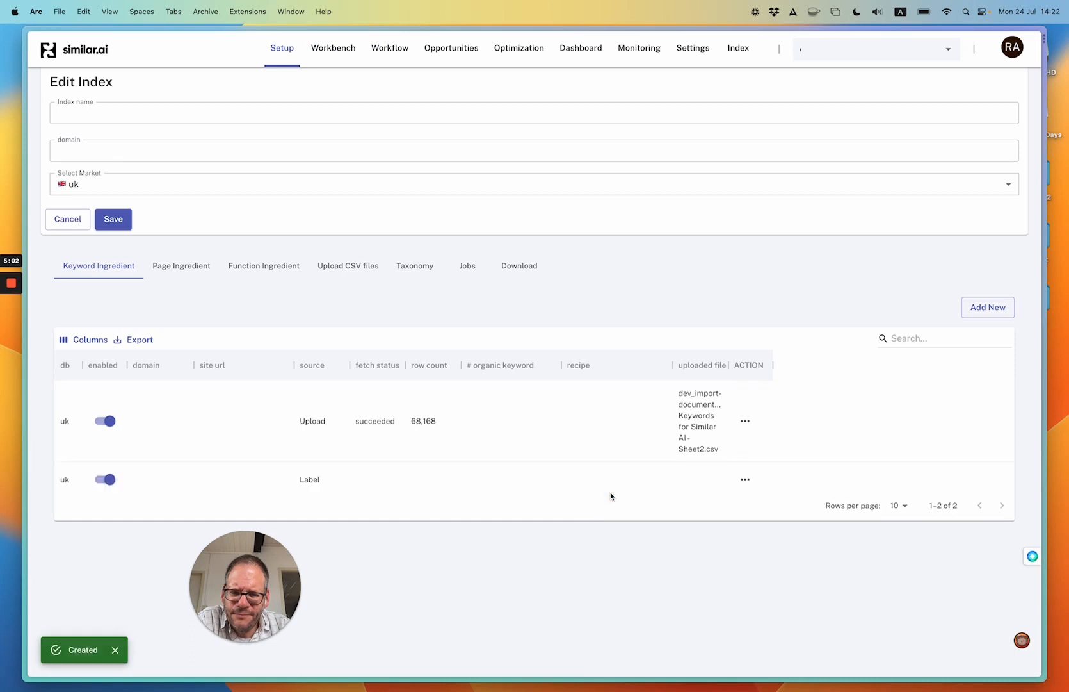
Open the available actions for the label-sourced keyword ingredient.
click(745, 479)
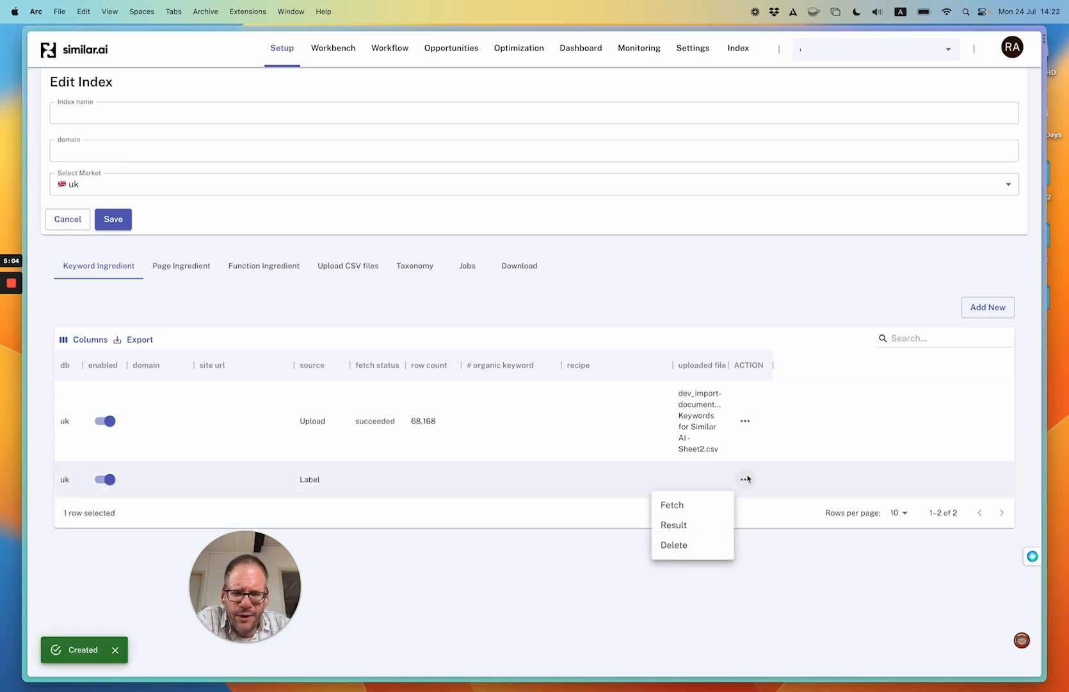